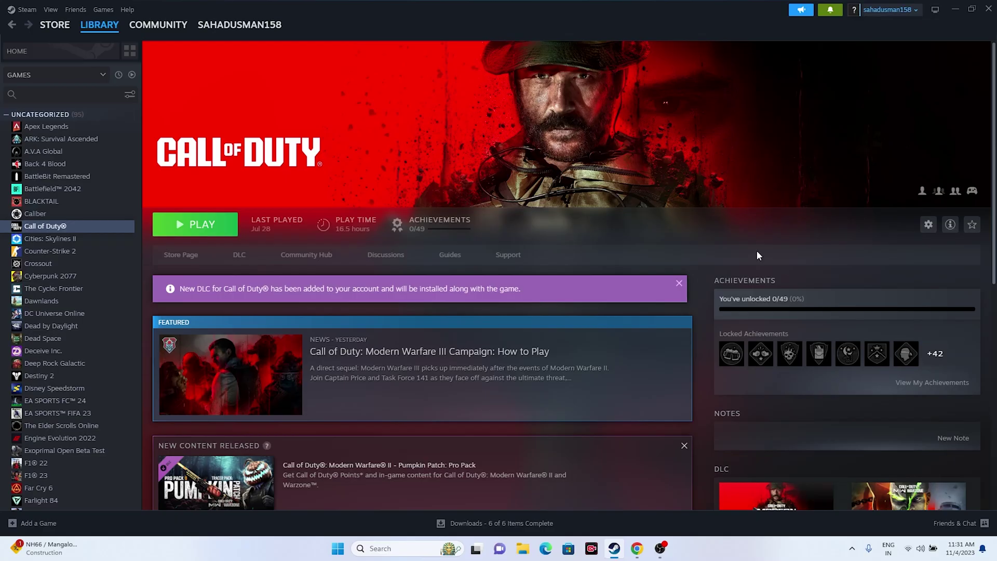
Exit Steam and open the Start Menu folder holding the Steam shortcut via a 'steam' search.
click(25, 10)
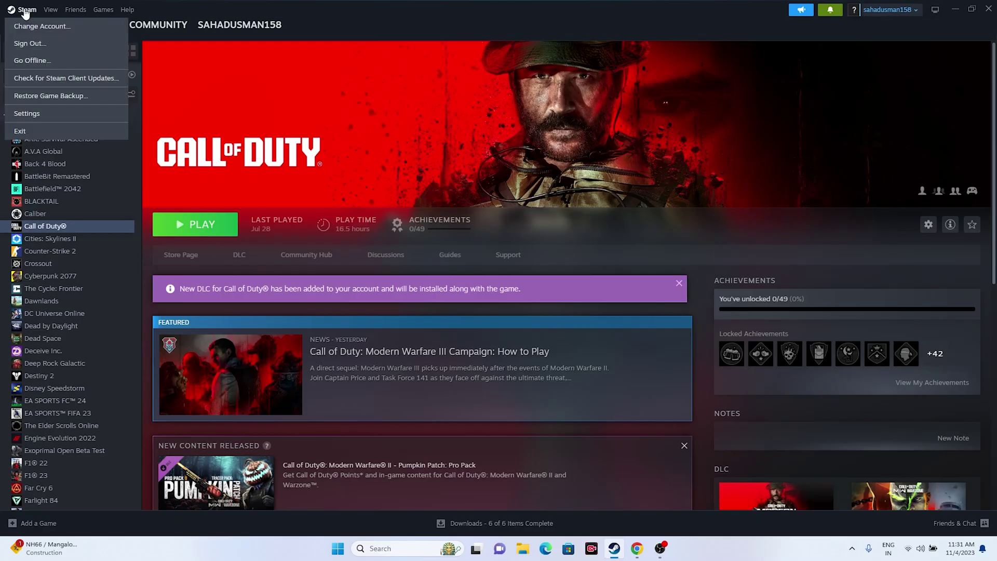
click(89, 136)
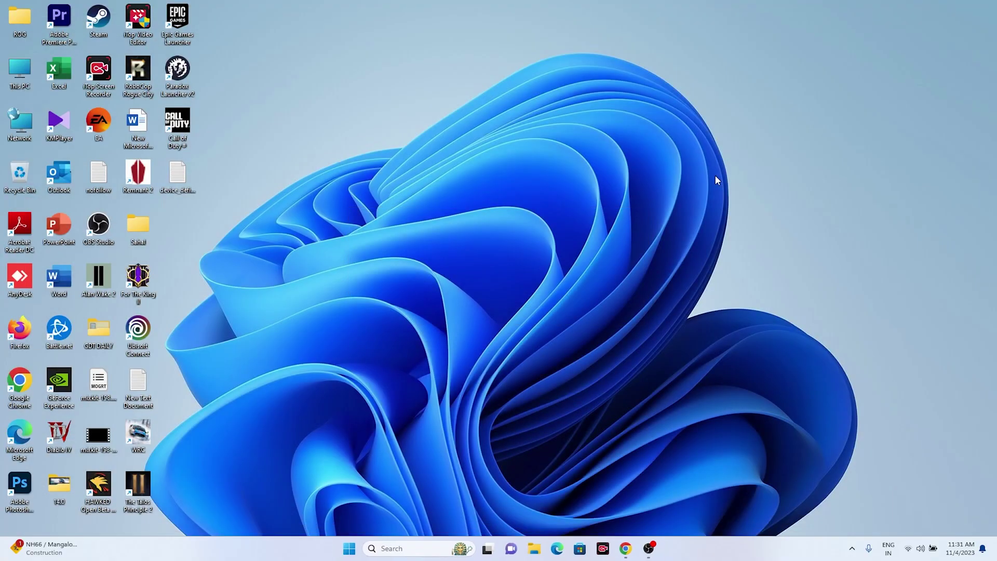
click(387, 550)
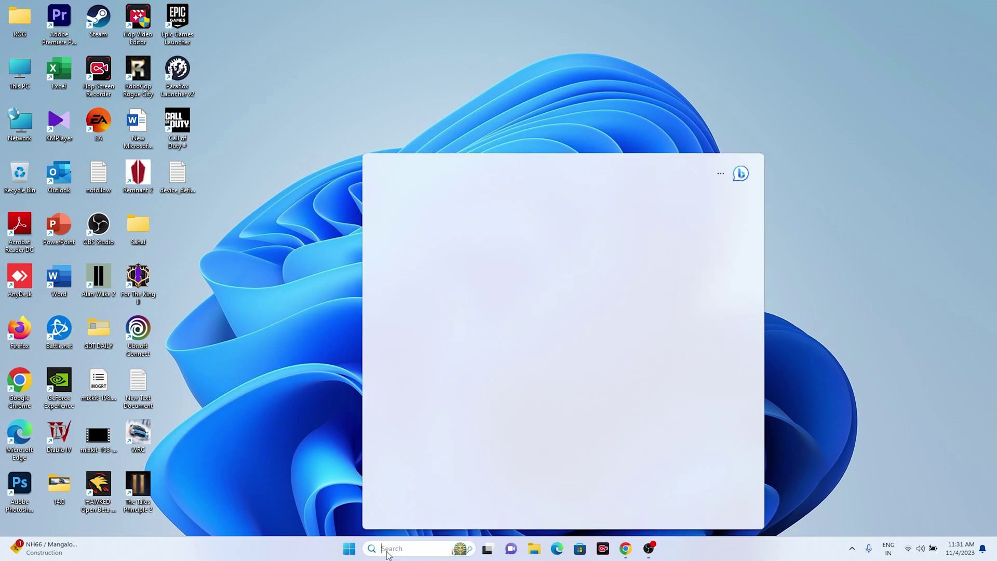
text(steam)
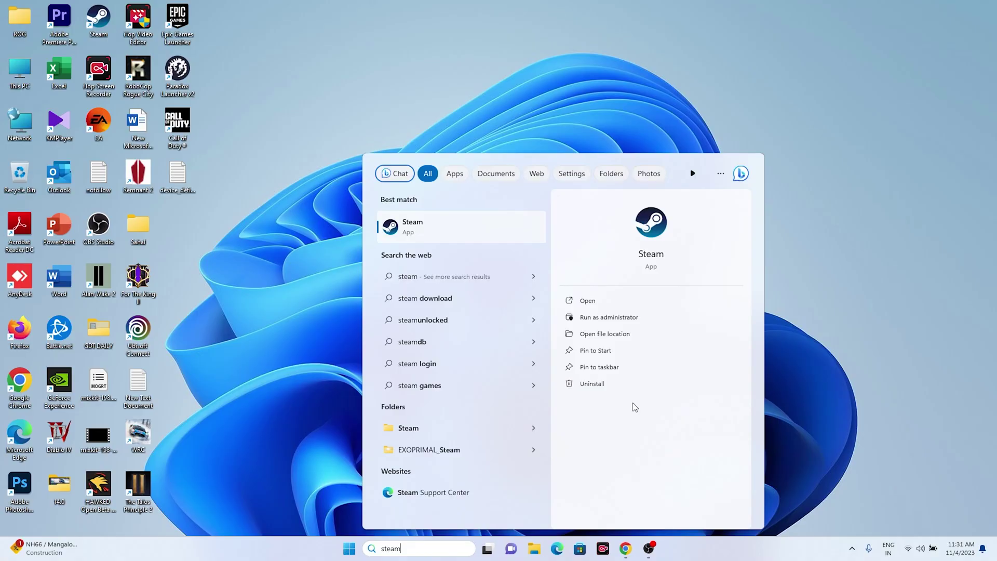
click(632, 335)
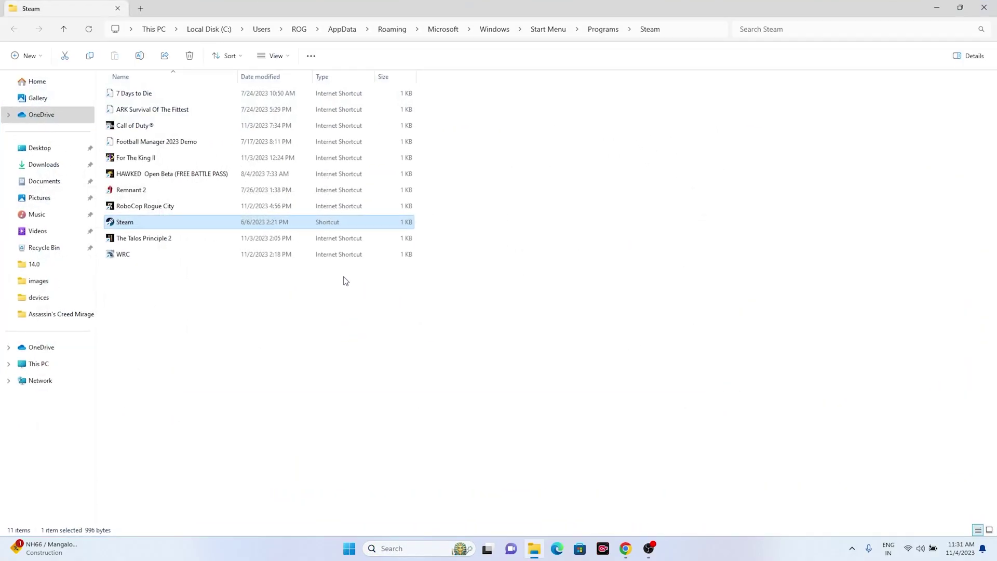
Apply the Steam shortcut's Compatibility settings with compatibility mode left off.
right_click(130, 226)
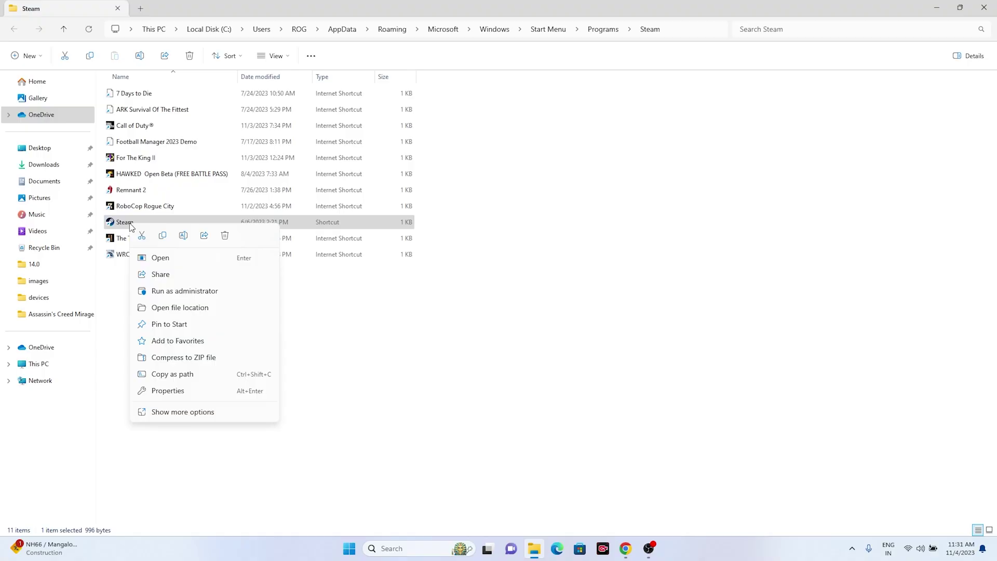
click(169, 412)
click(174, 497)
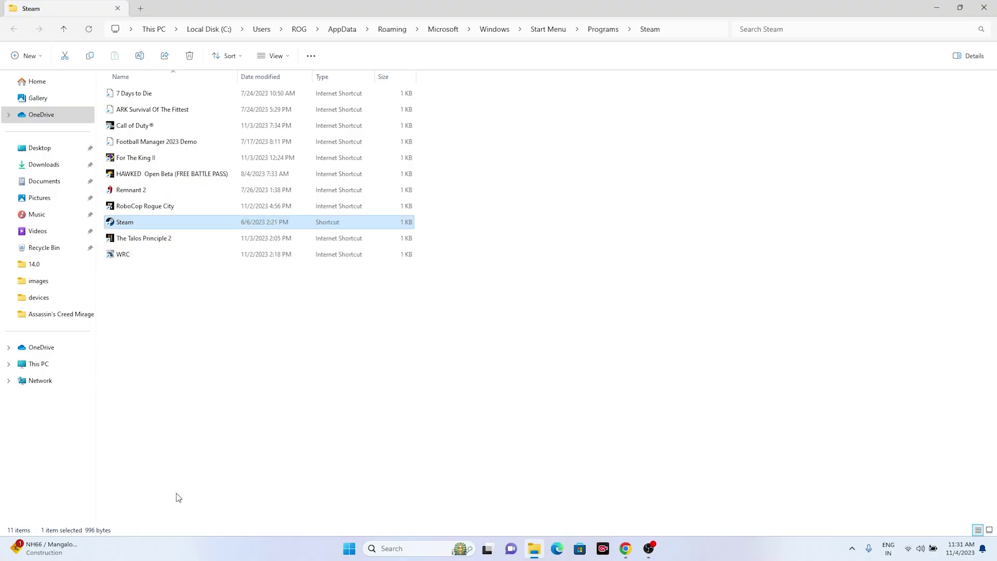
click(273, 258)
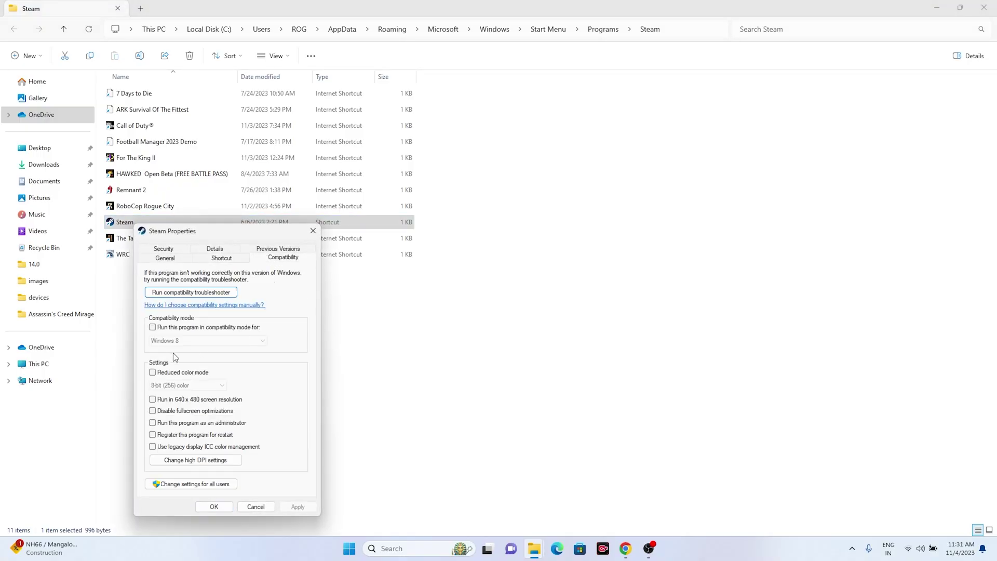
click(154, 328)
click(154, 328)
click(298, 506)
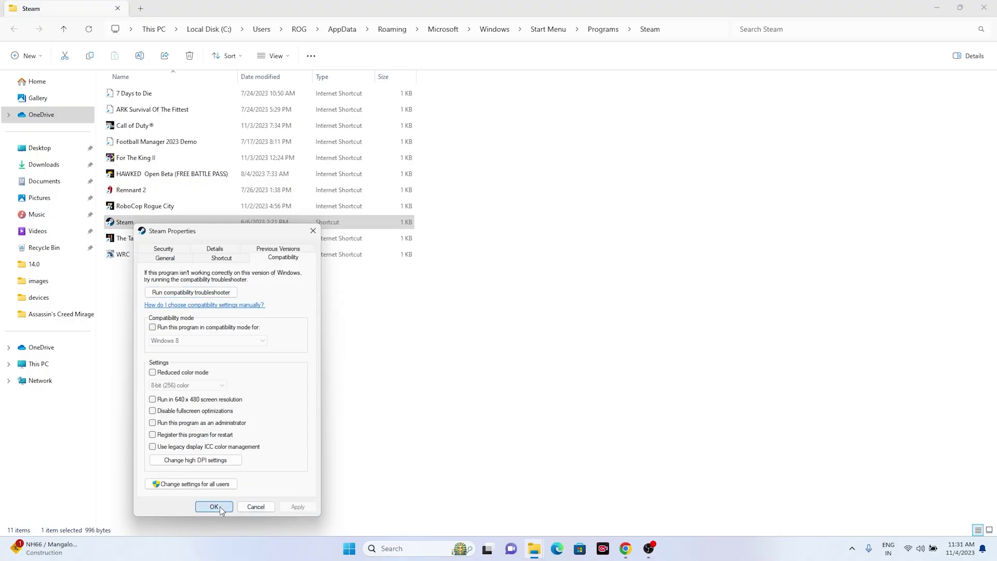
click(220, 507)
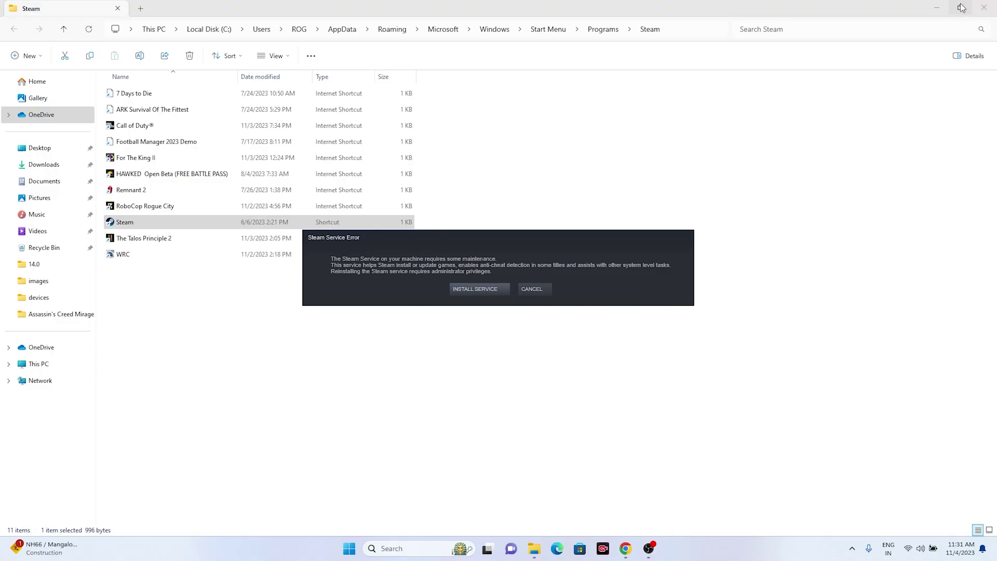
Minimise File Explorer to reveal the desktop.
click(938, 7)
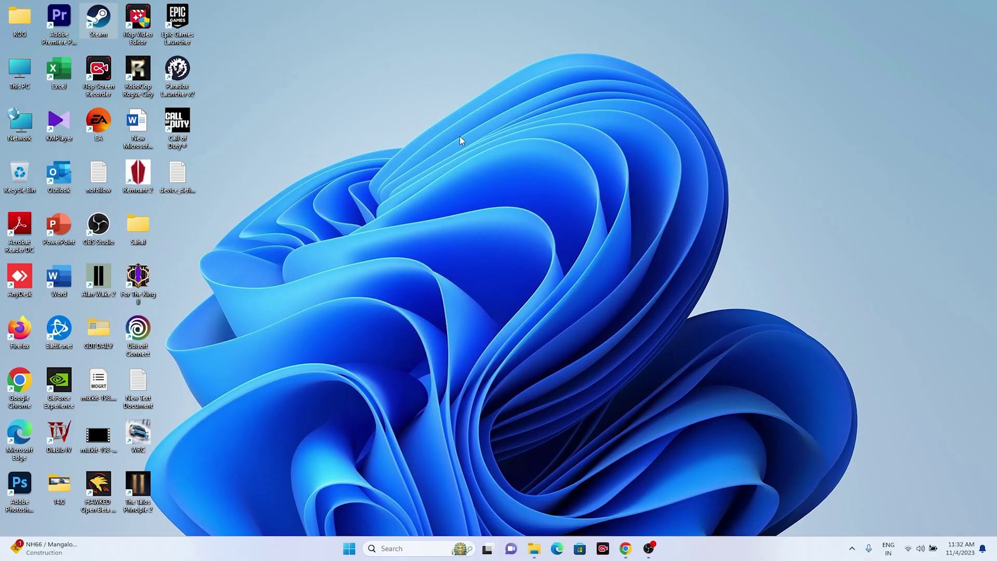
Refresh the desktop and relaunch Steam from its desktop shortcut.
right_click(459, 136)
click(471, 182)
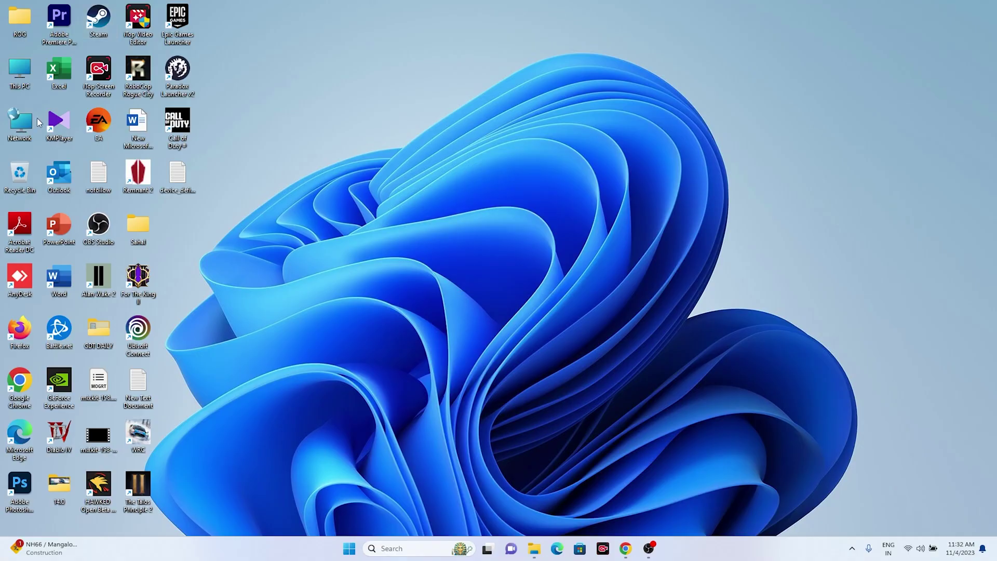
double_click(98, 21)
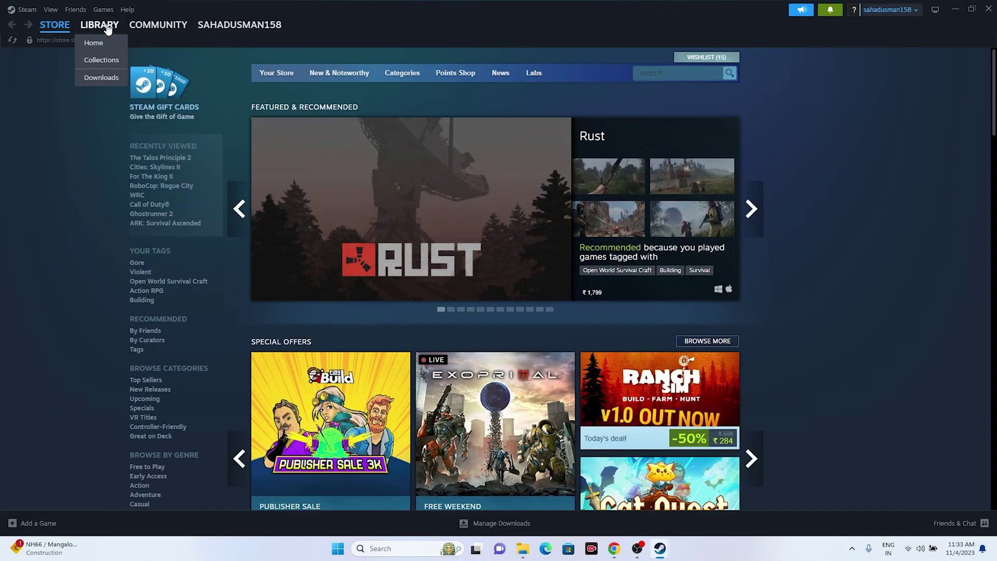
Select Call of Duty in the Steam Library and check its Properties.
click(104, 23)
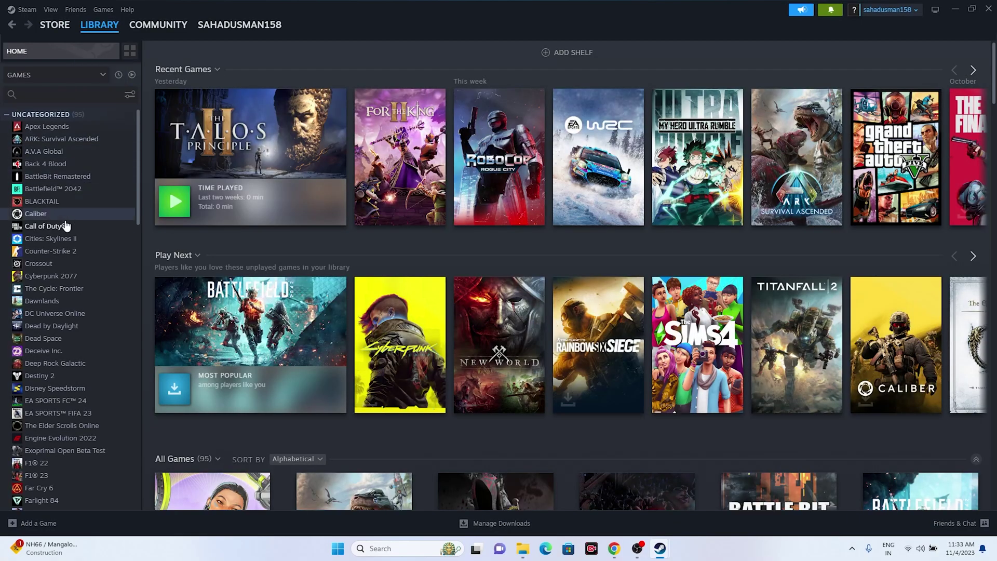
click(73, 227)
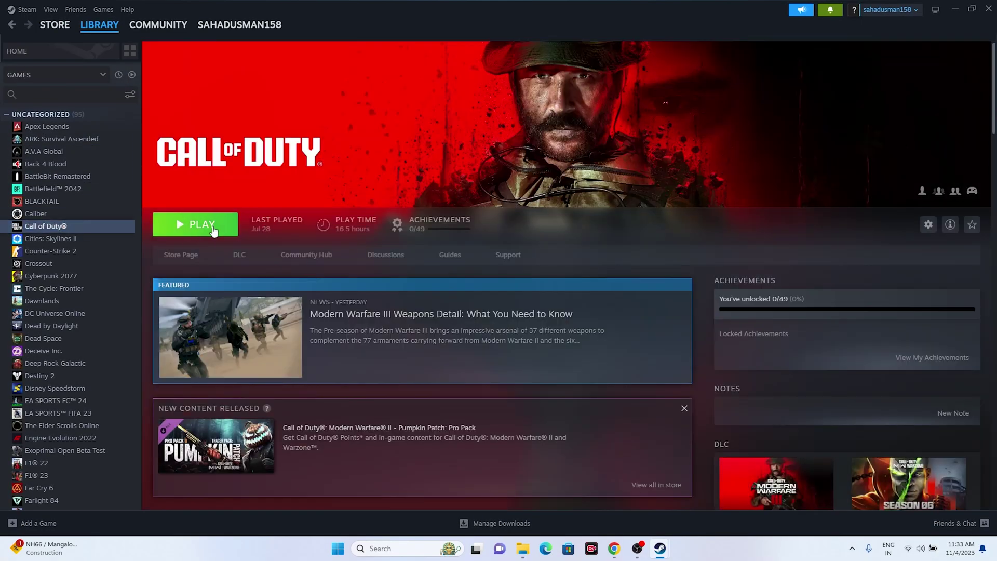
right_click(64, 232)
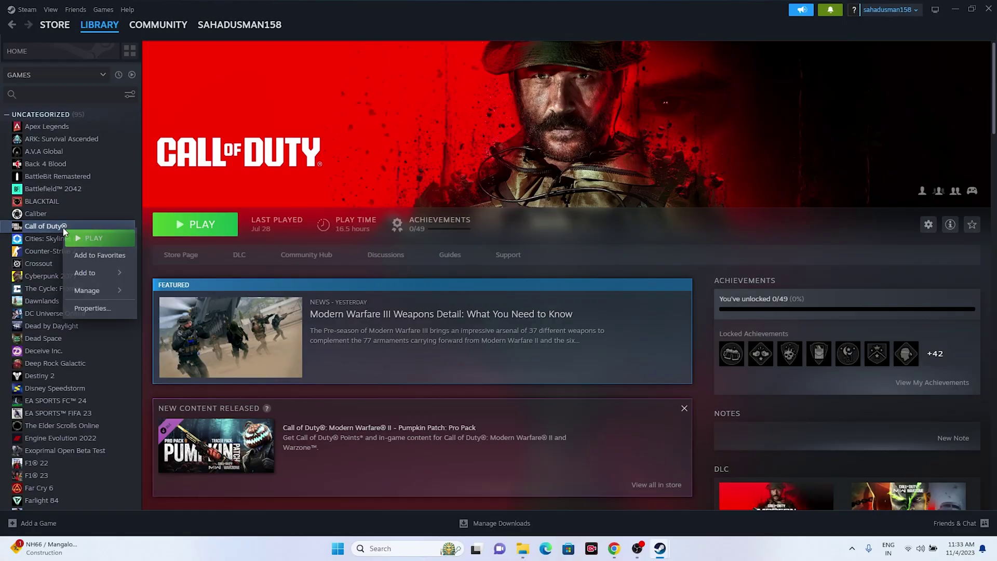
click(90, 317)
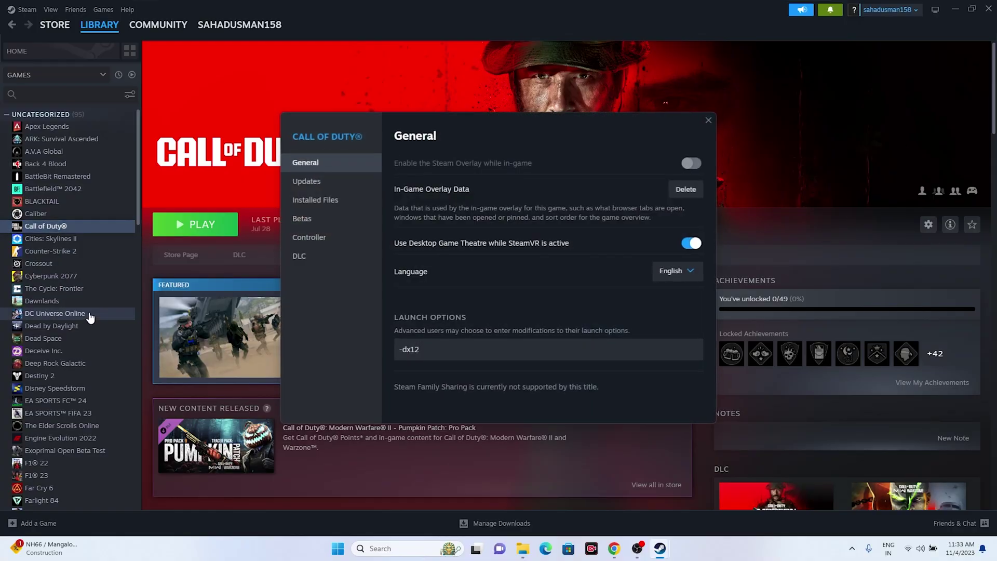
click(708, 120)
Browse Call of Duty's local files, minimise Steam and dismiss the WRC advert.
right_click(65, 225)
mouse_move(84, 284)
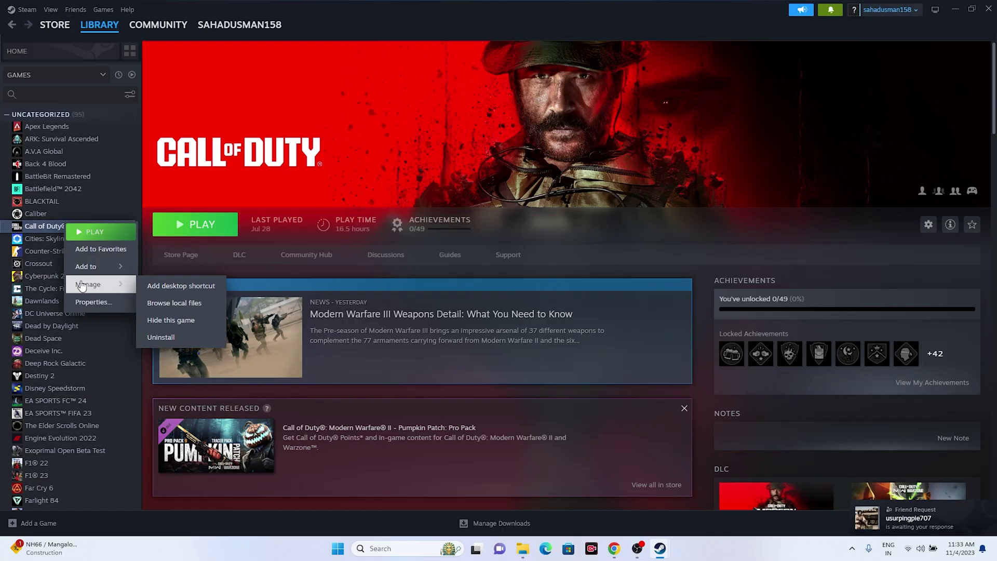
click(176, 303)
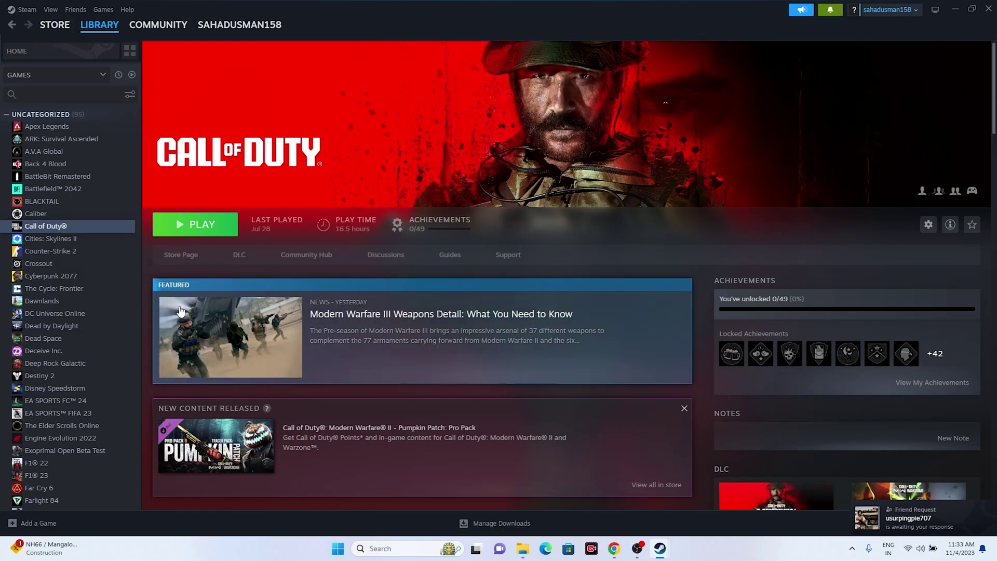
click(956, 9)
click(671, 63)
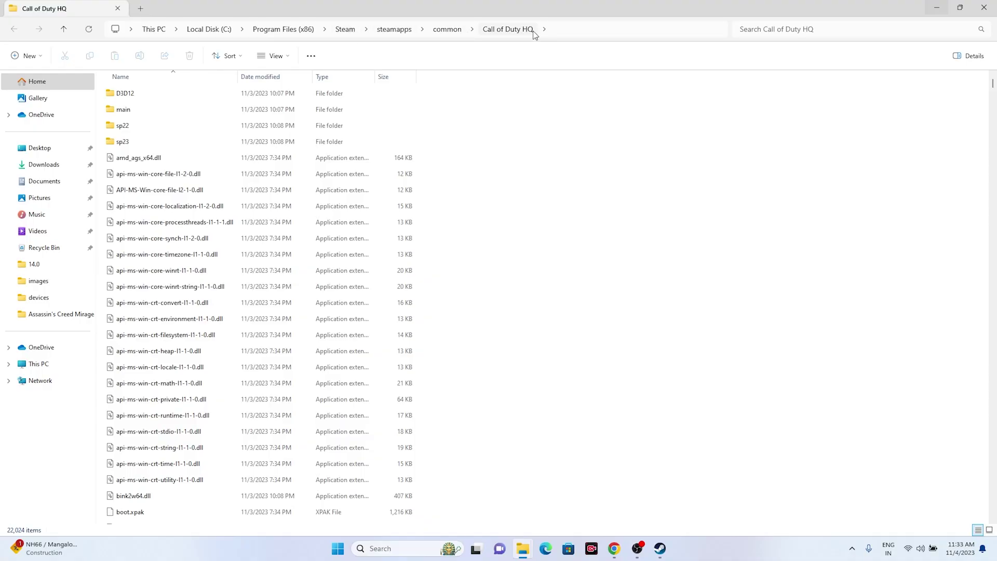
Apply the cod executable's compatibility settings with compatibility mode off and run-as-administrator on.
scroll(202, 176, down, 4)
scroll(203, 176, down, 8)
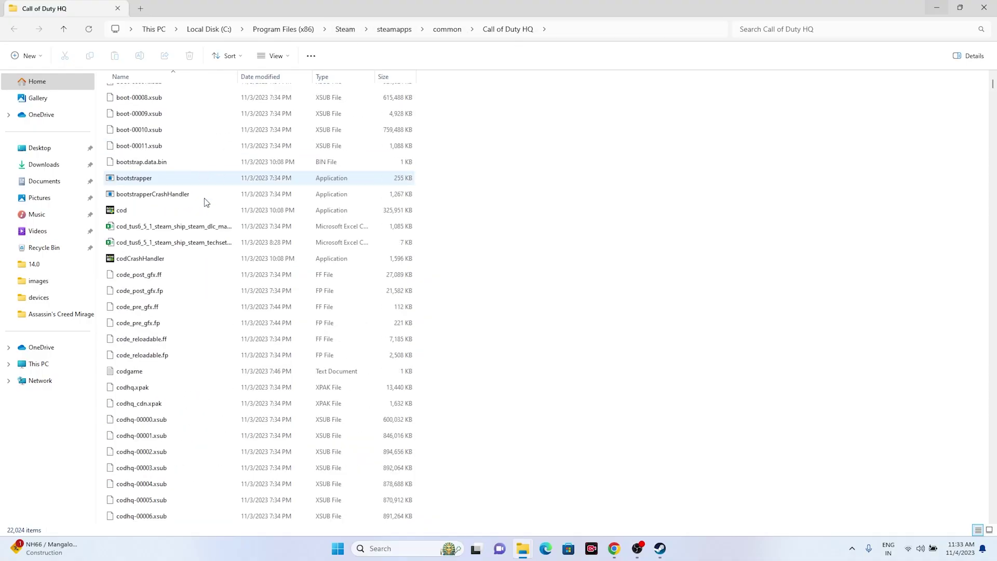
click(145, 210)
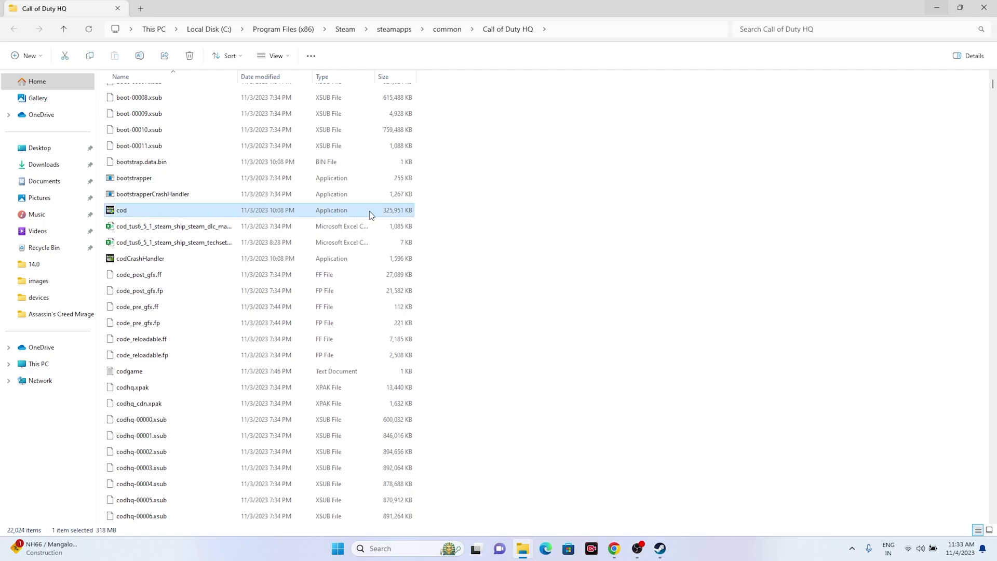
right_click(173, 215)
click(197, 387)
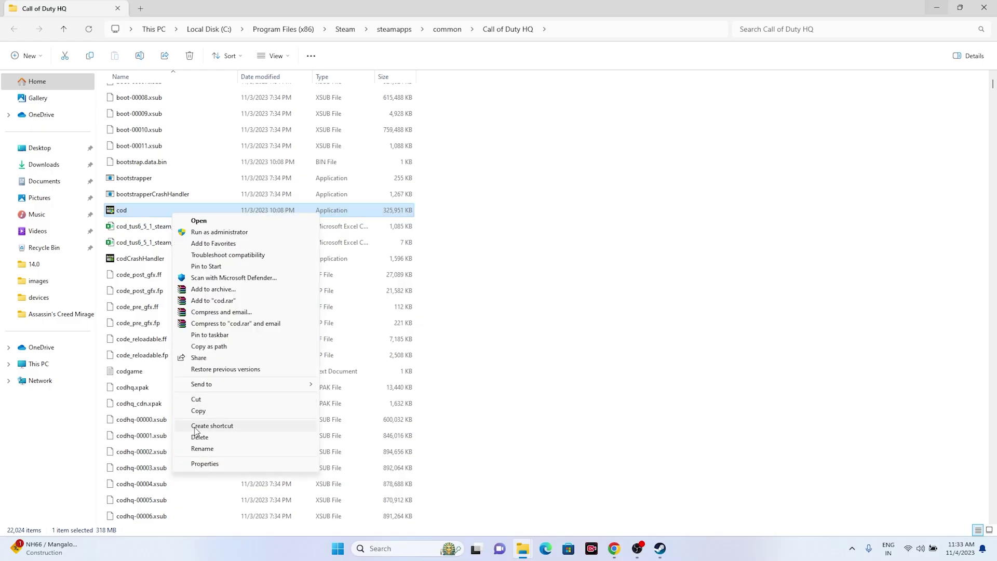
click(193, 463)
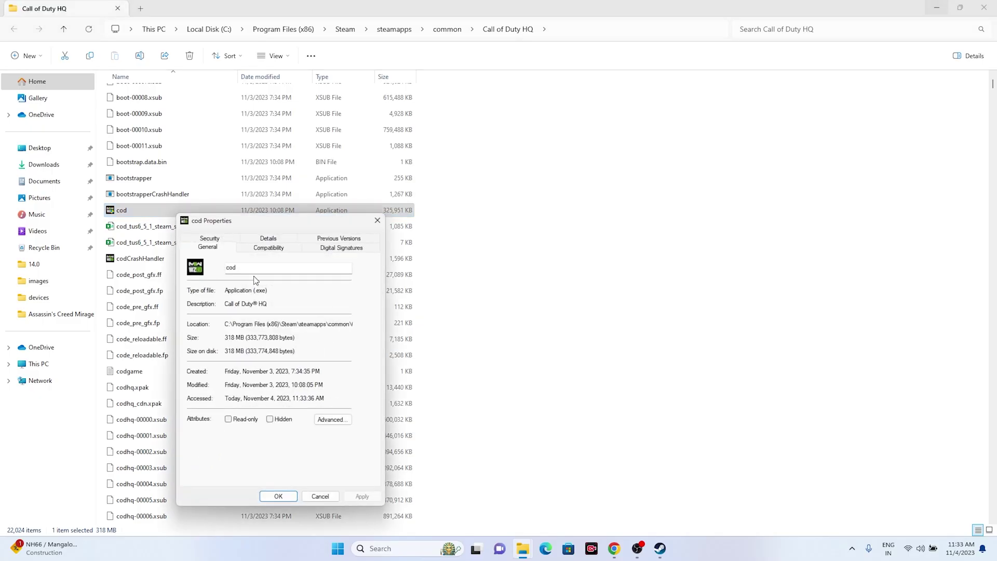
click(264, 248)
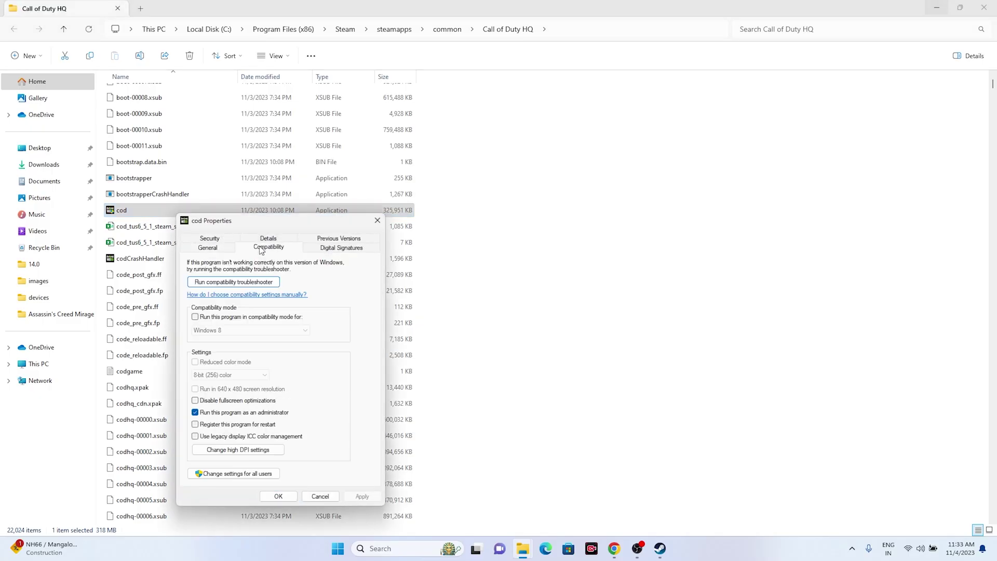
click(197, 316)
click(208, 319)
click(362, 496)
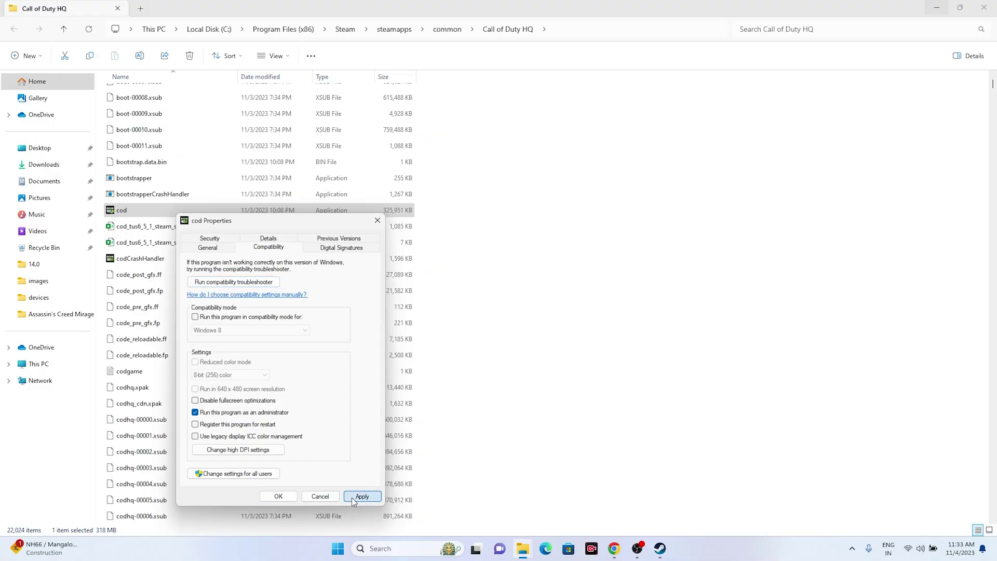
click(285, 498)
scroll(293, 317, up, 10)
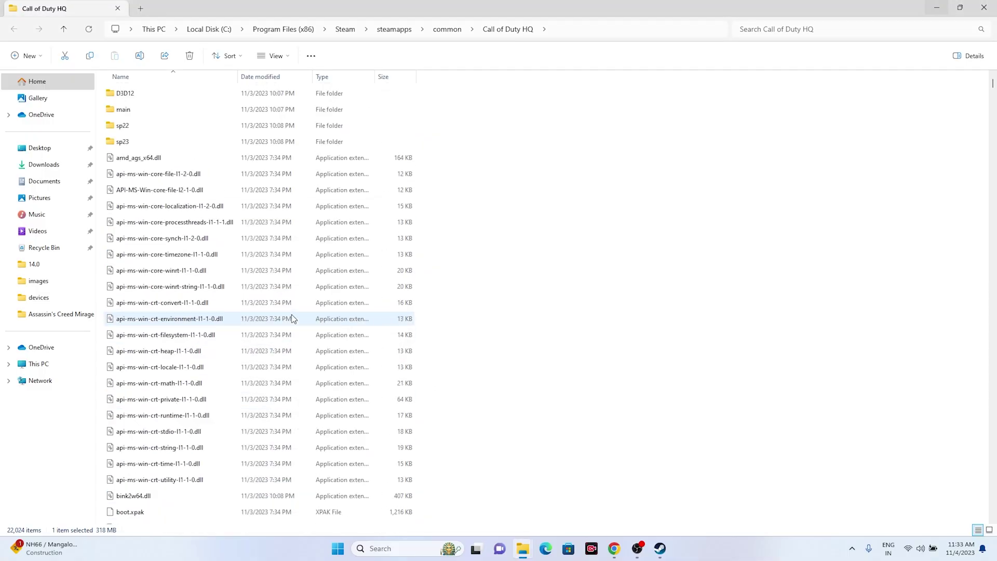
Open the sp23 folder and scroll through its 4,937 items to locate sp23-cod.
double_click(120, 143)
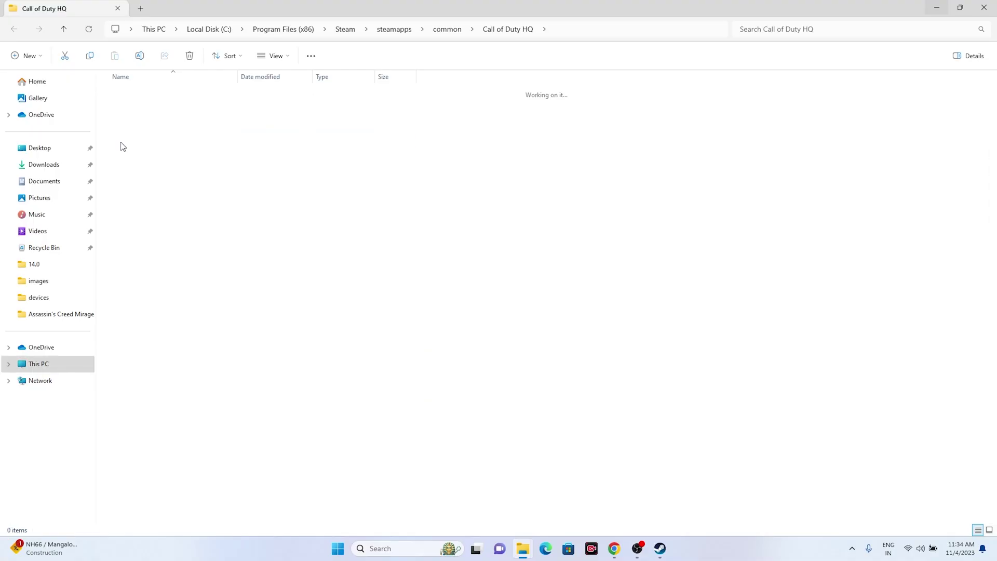
scroll(443, 221, down, 2)
scroll(442, 220, down, 4)
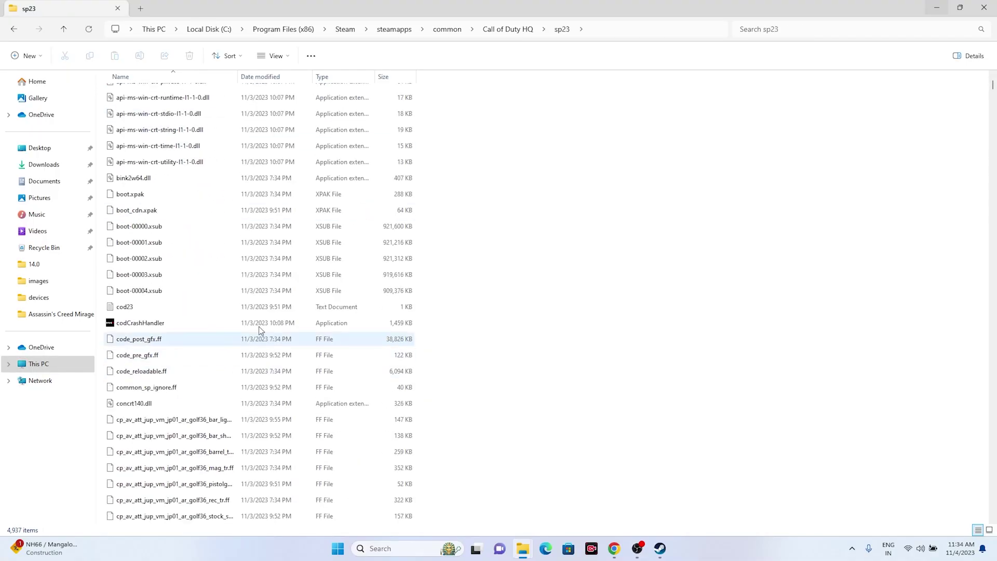
scroll(289, 310, down, 10)
scroll(289, 311, down, 15)
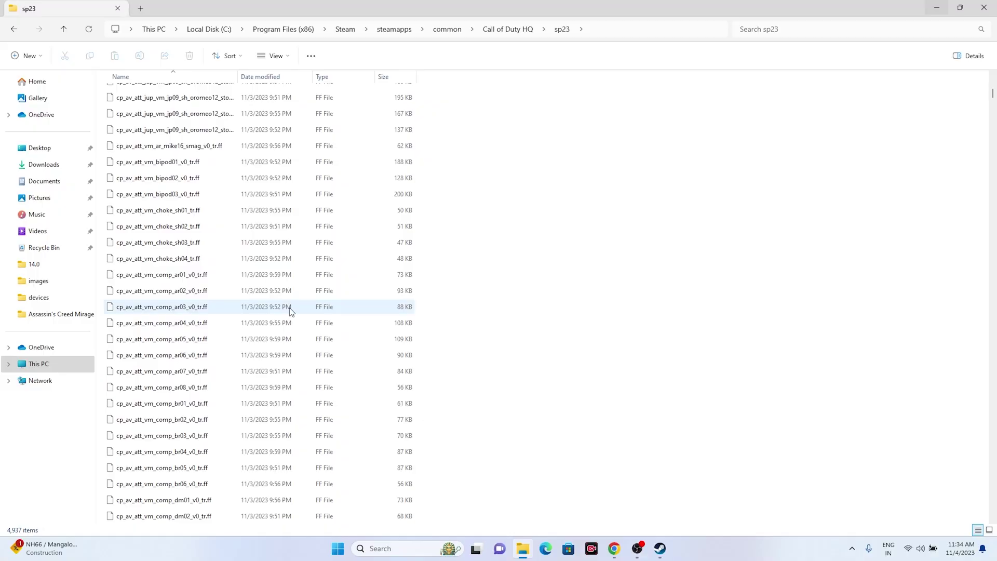
scroll(289, 310, down, 15)
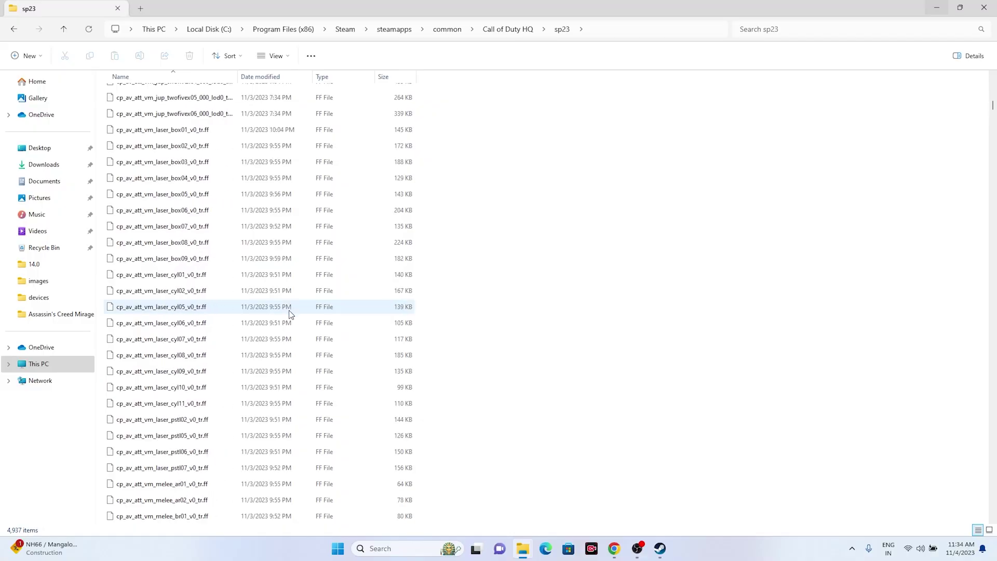
scroll(289, 311, down, 9)
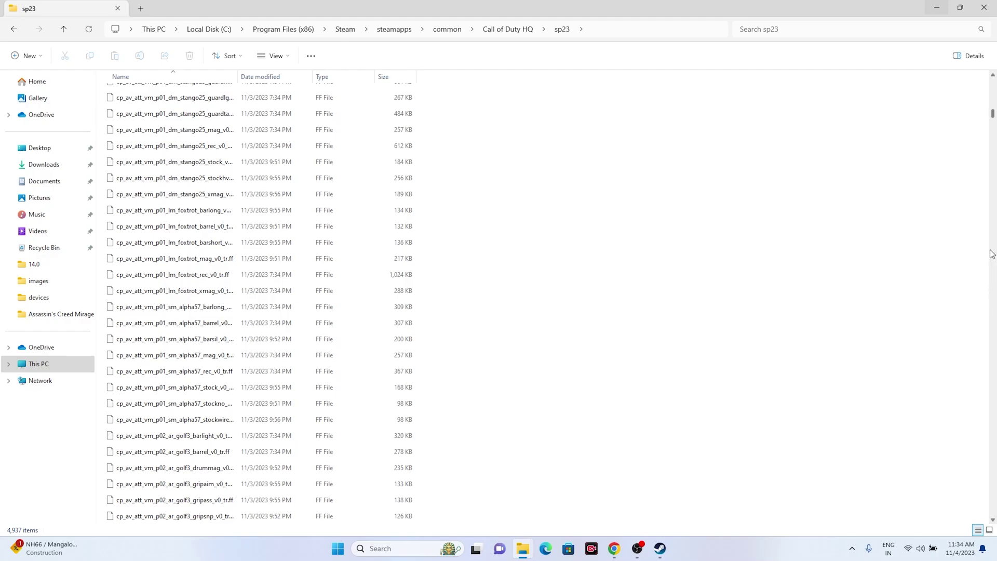
click(993, 125)
drag(994, 138, 966, 83)
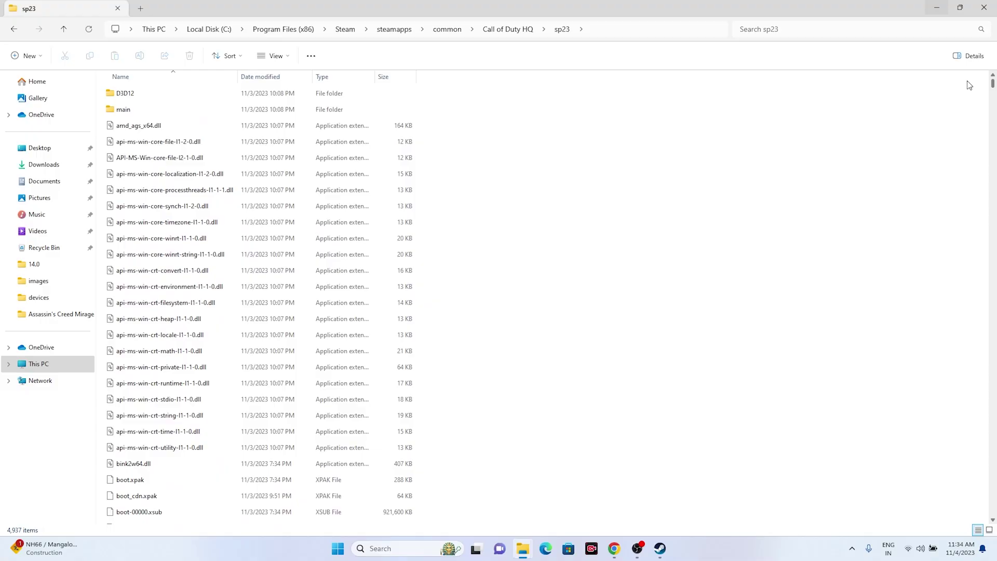
scroll(614, 257, down, 4)
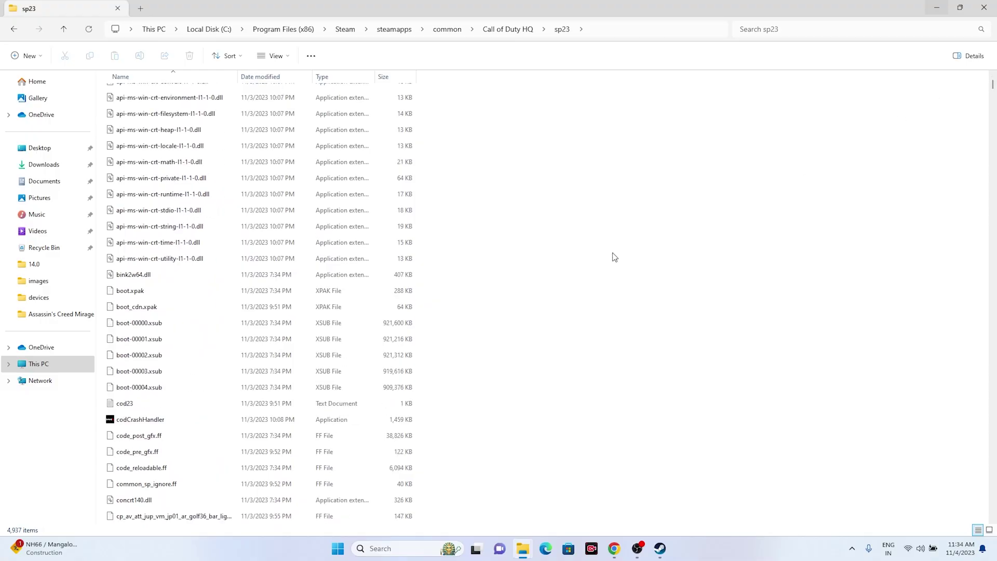
scroll(509, 287, down, 15)
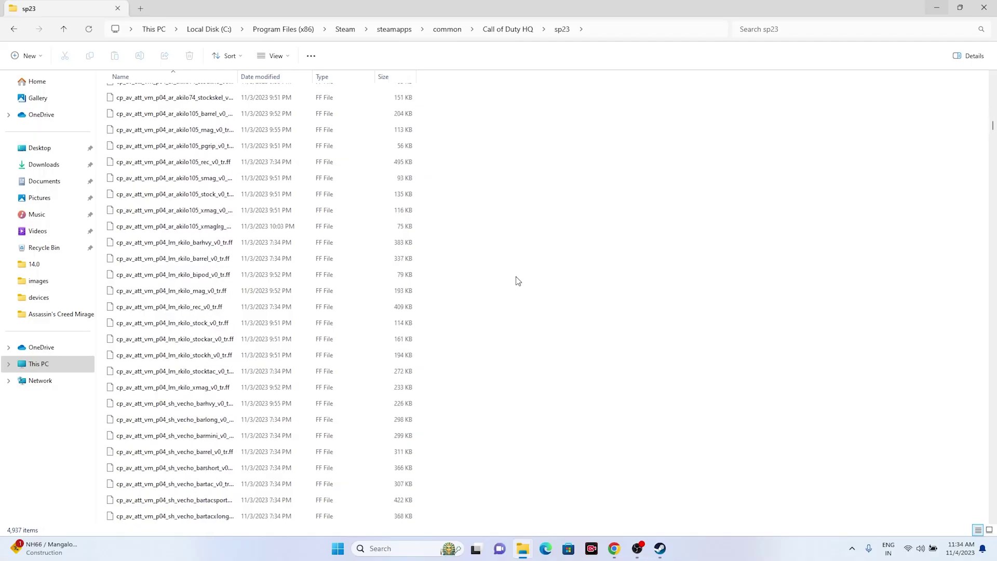
scroll(993, 129, down, 3)
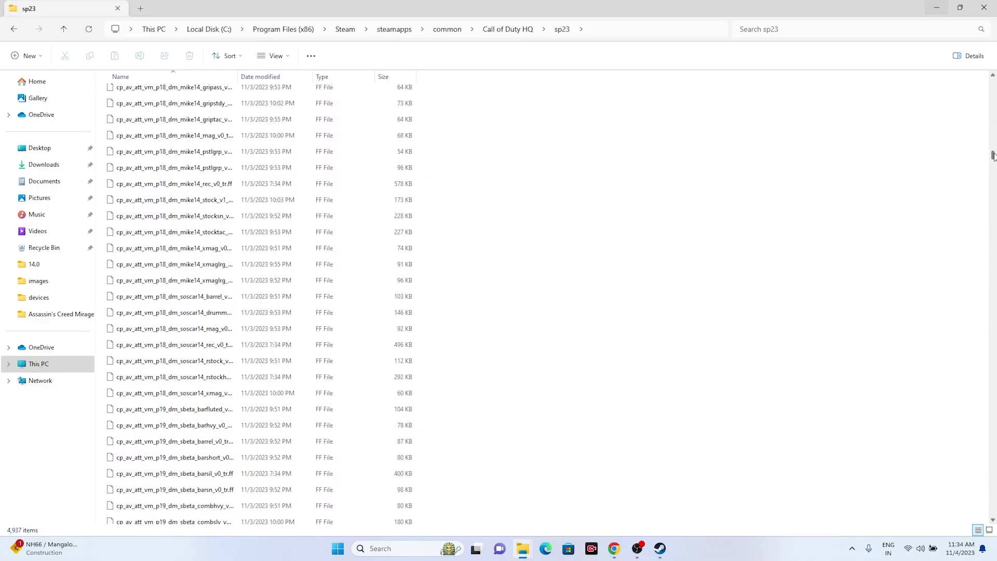
drag(993, 165, 993, 194)
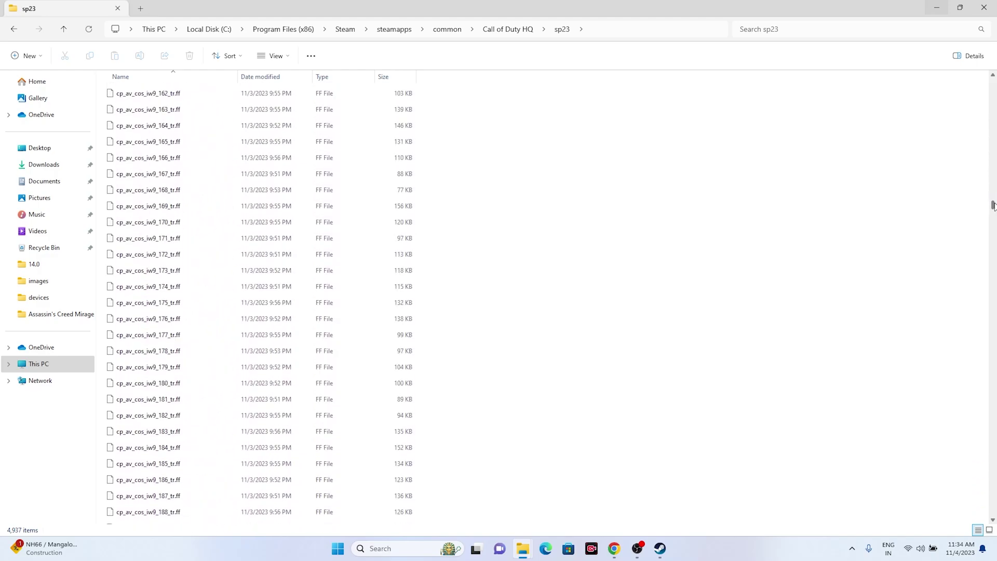
drag(992, 207, 993, 213)
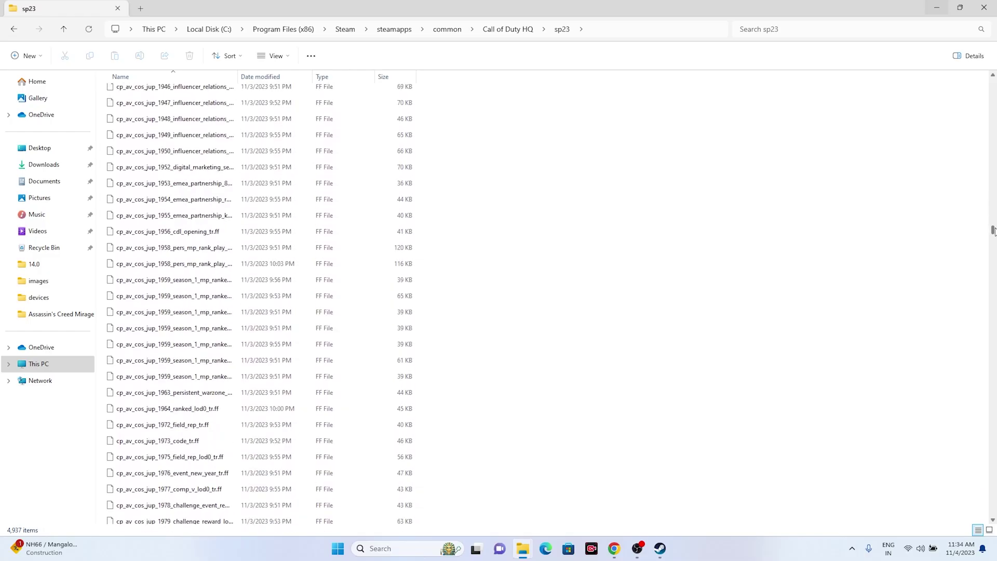
drag(992, 235, 992, 503)
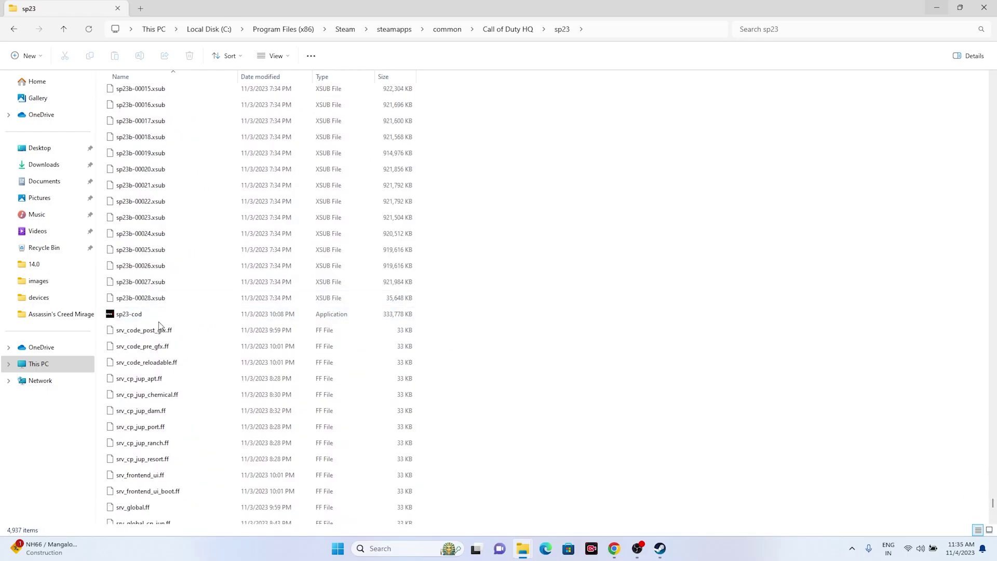
Apply sp23-cod's compatibility settings, close Explorer, and bring up Steam's Call of Duty page.
click(187, 319)
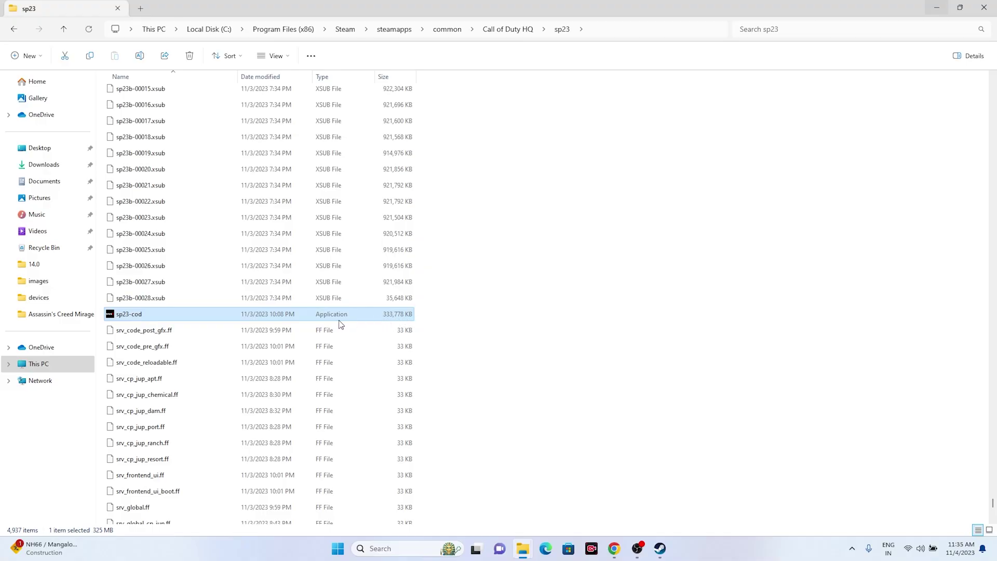
right_click(318, 319)
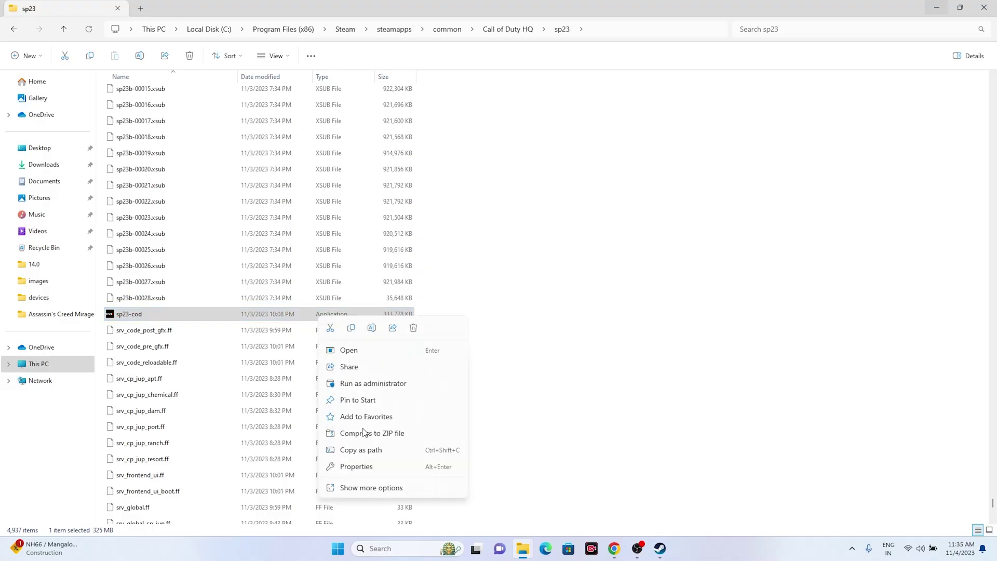
click(355, 485)
click(375, 308)
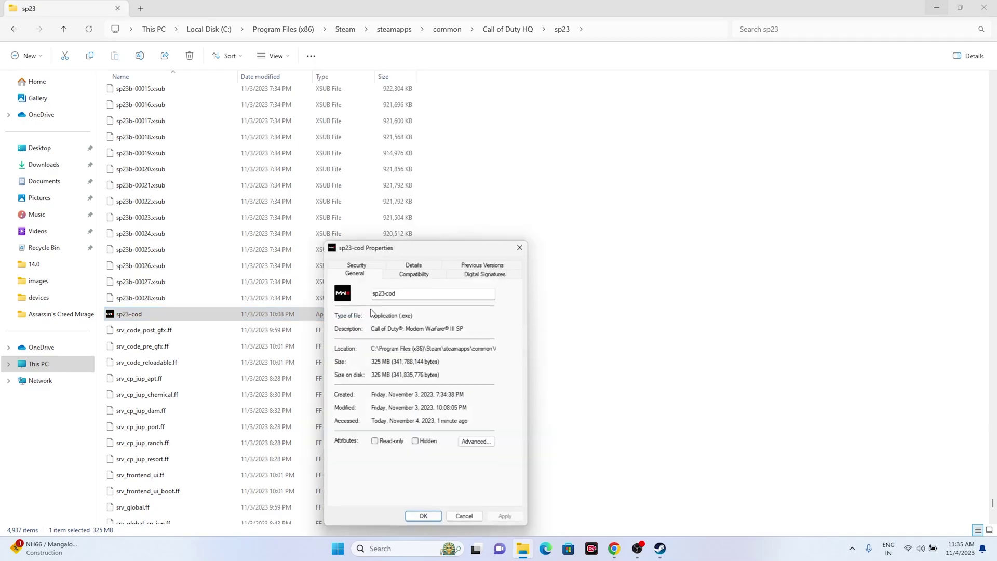
click(414, 271)
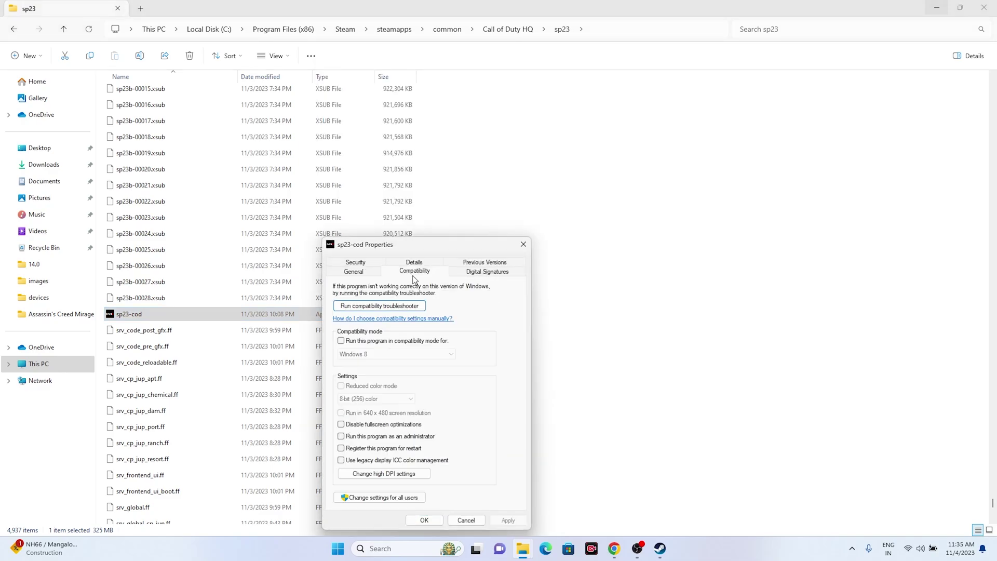
click(341, 341)
click(341, 341)
click(512, 514)
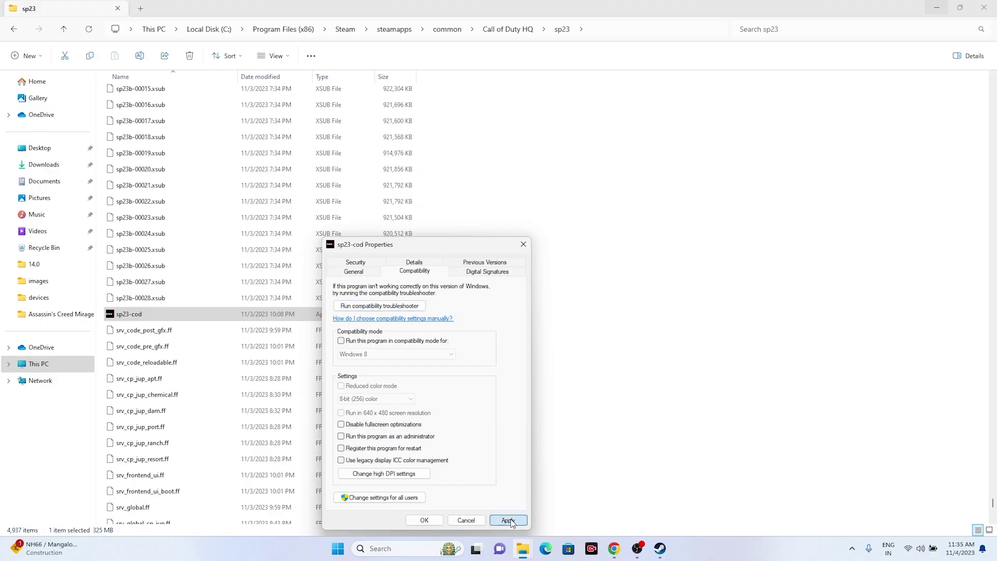
click(423, 520)
click(982, 17)
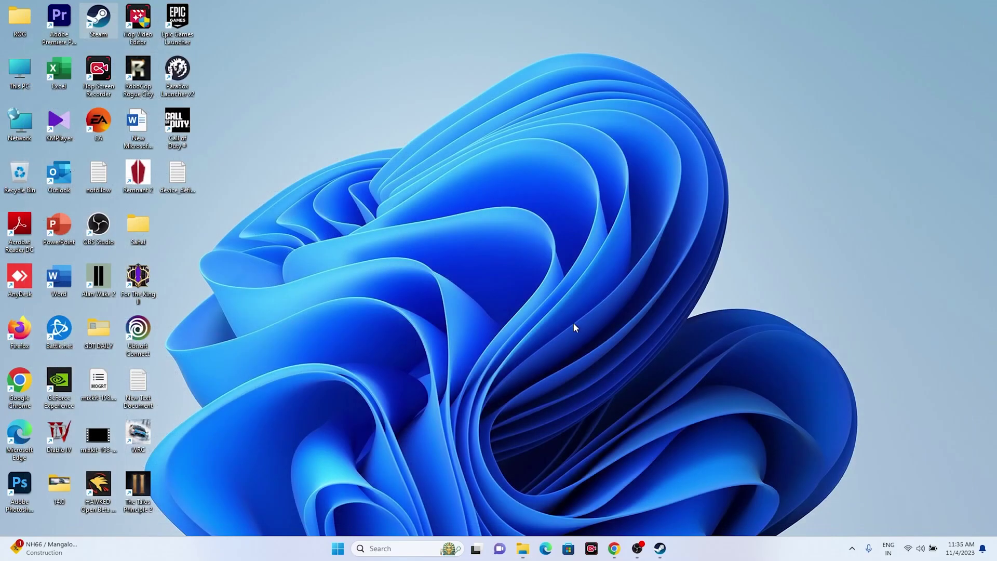
click(659, 550)
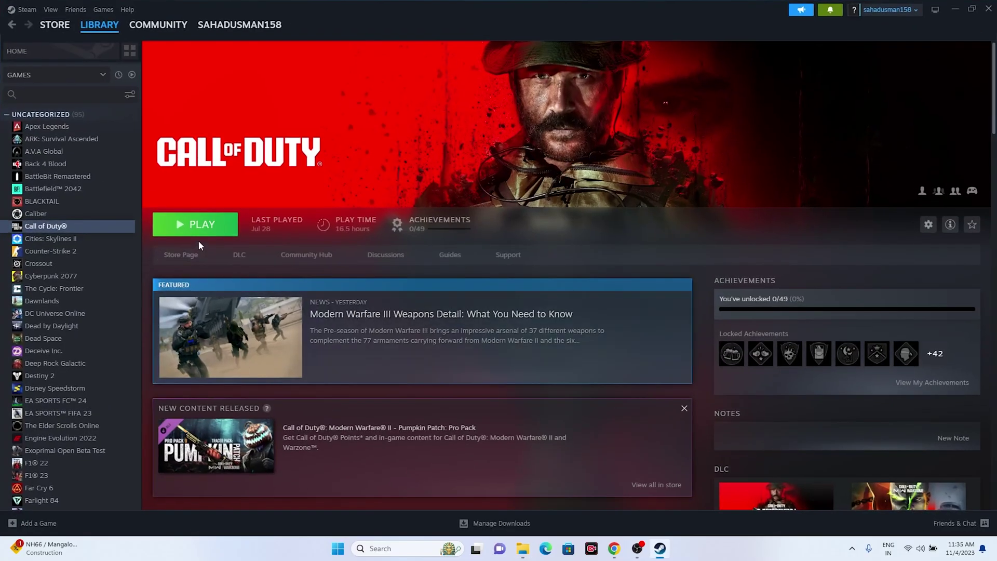